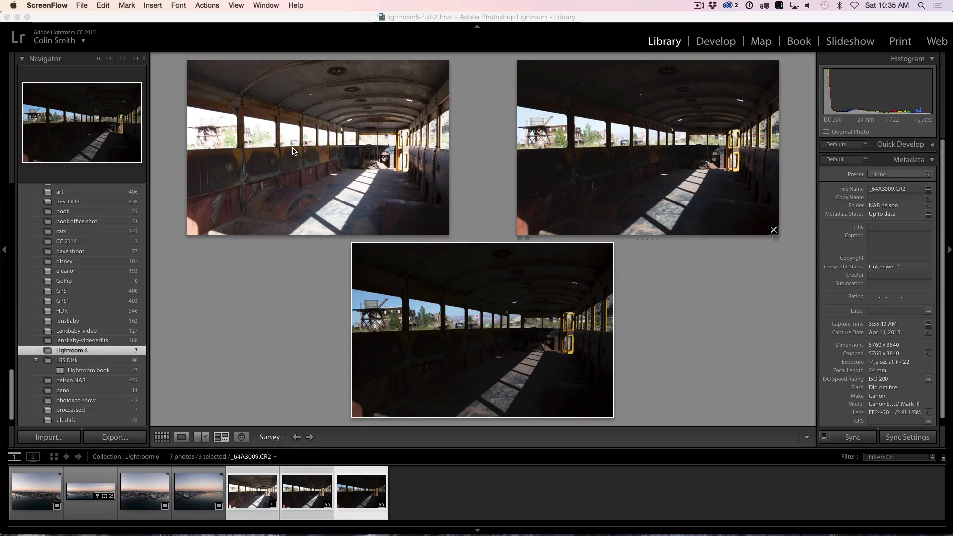
- With the top-left exposure active in Grid view, start a Photo Merge > HDR of the three exposures
{"action": "left_click", "coordinate": [293, 151]}
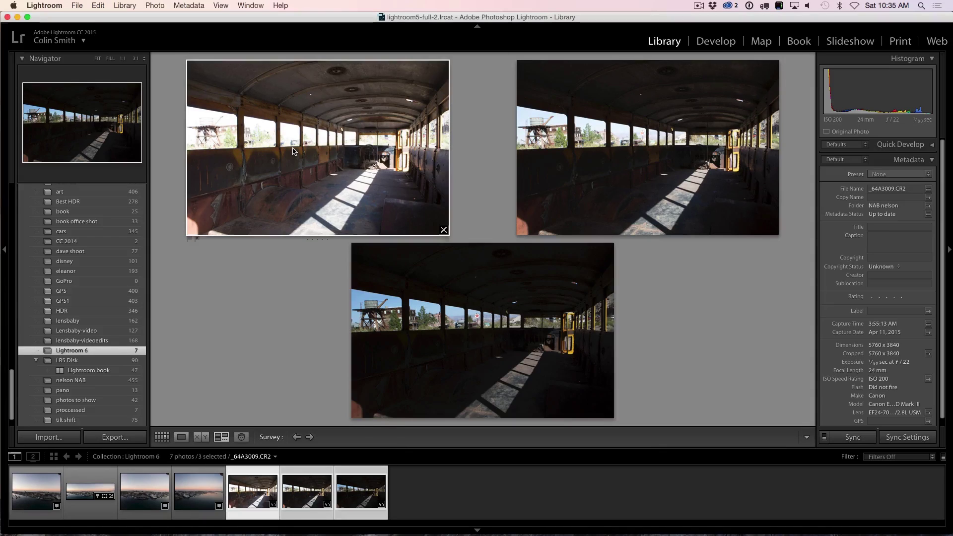
{"action": "key", "text": "g"}
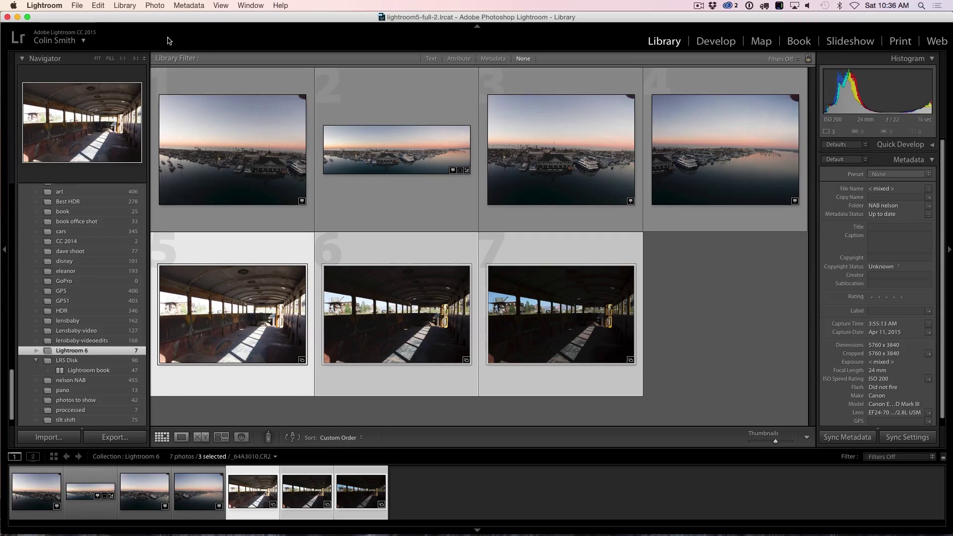
{"action": "left_click", "coordinate": [156, 6]}
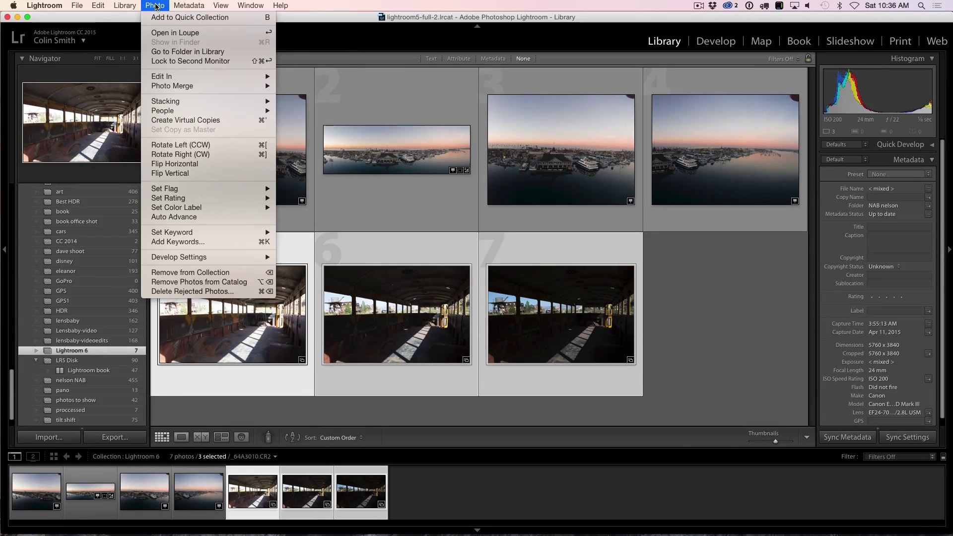
{"action": "mouse_move", "coordinate": [176, 91]}
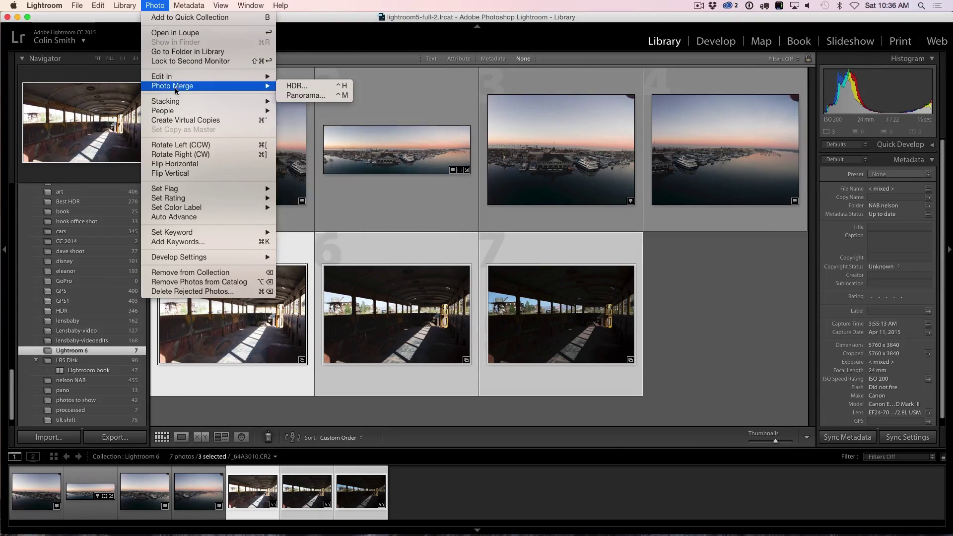
{"action": "left_click", "coordinate": [299, 87]}
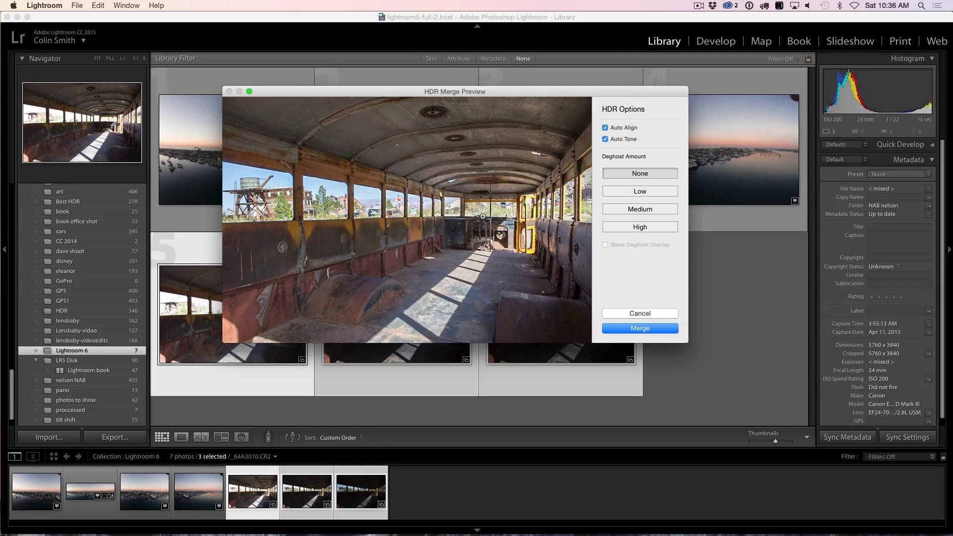
- Merge the HDR with Auto Align on and Auto Tone off
{"action": "left_click", "coordinate": [606, 128]}
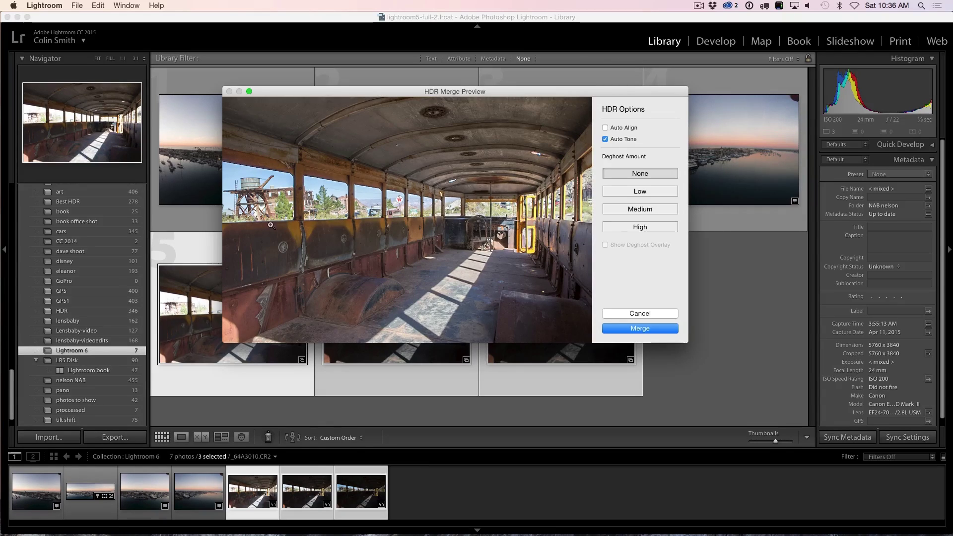
{"action": "left_click", "coordinate": [605, 129]}
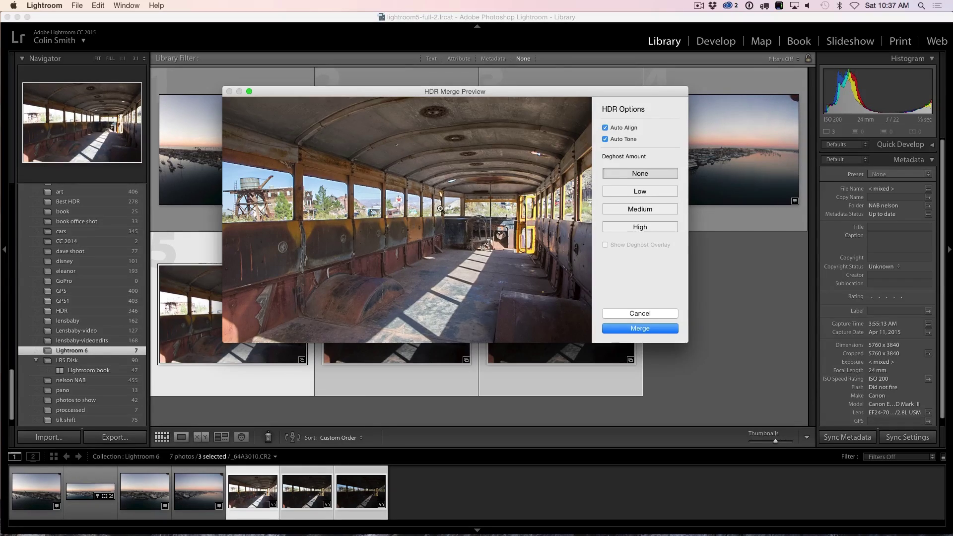
{"action": "left_click", "coordinate": [606, 140]}
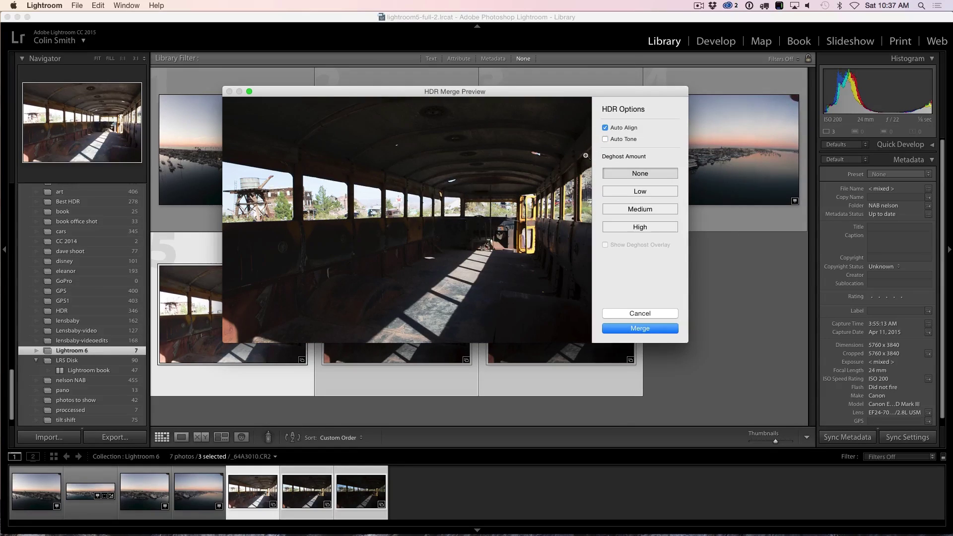
{"action": "left_click", "coordinate": [606, 140]}
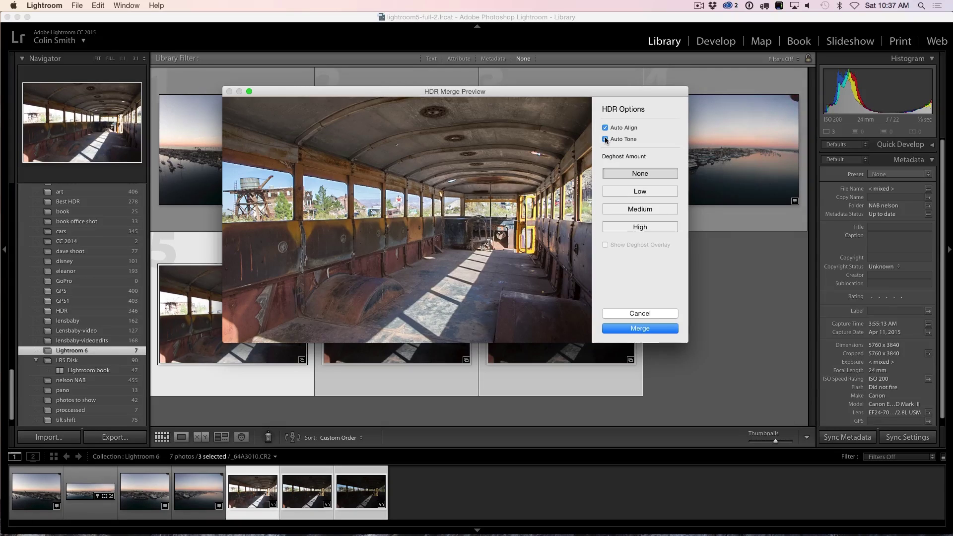
{"action": "left_click", "coordinate": [606, 139]}
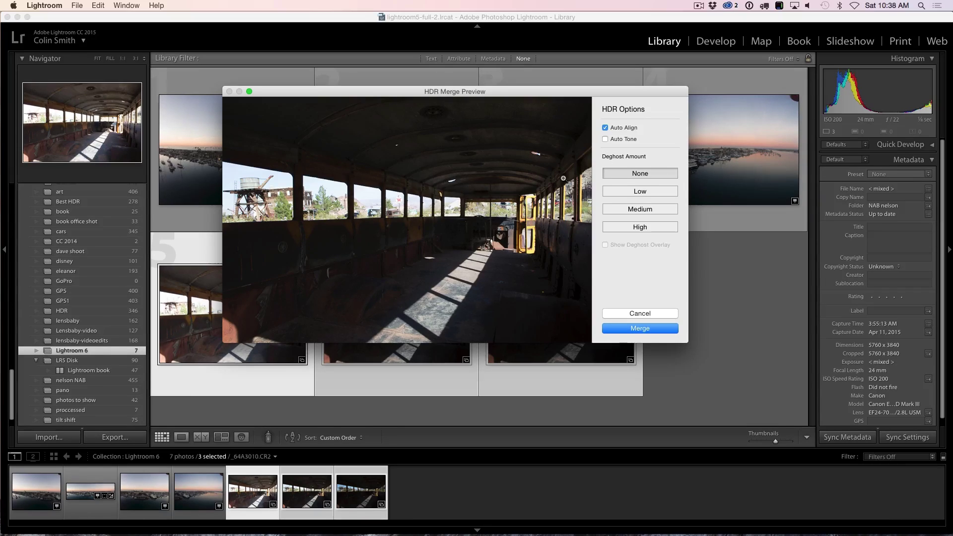
{"action": "left_click", "coordinate": [640, 329]}
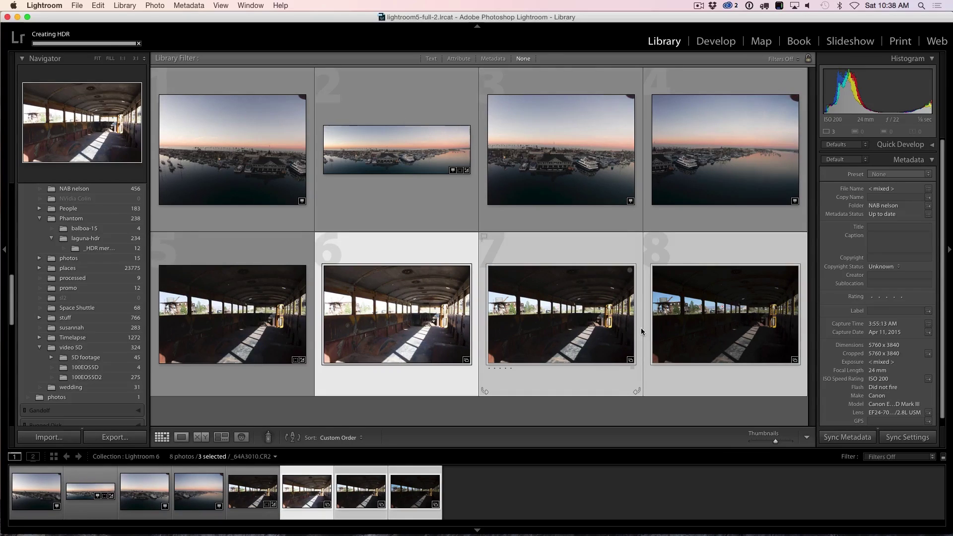
- Select the new _64A3010-HDR.dng, view it full size, and open it in Develop
{"action": "left_click", "coordinate": [276, 328]}
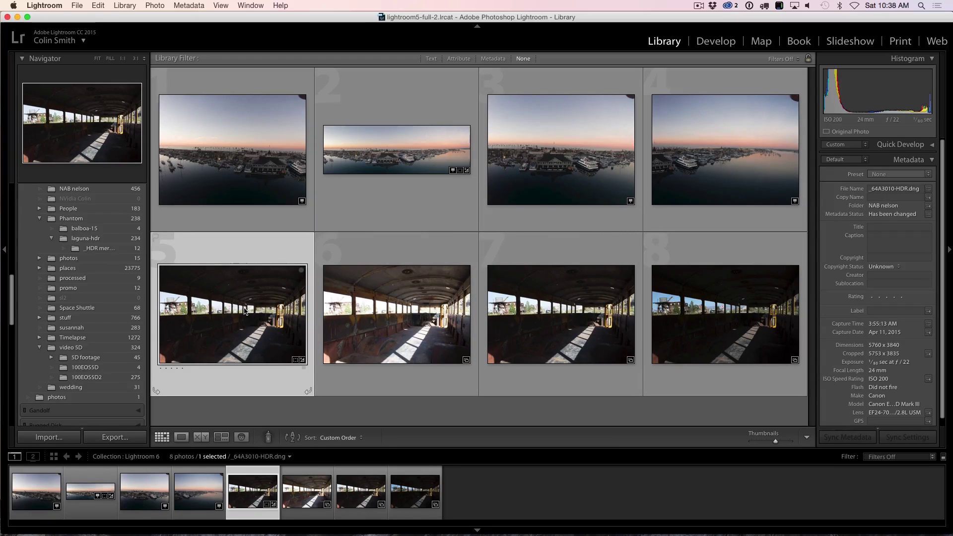
{"action": "double_click", "coordinate": [244, 311]}
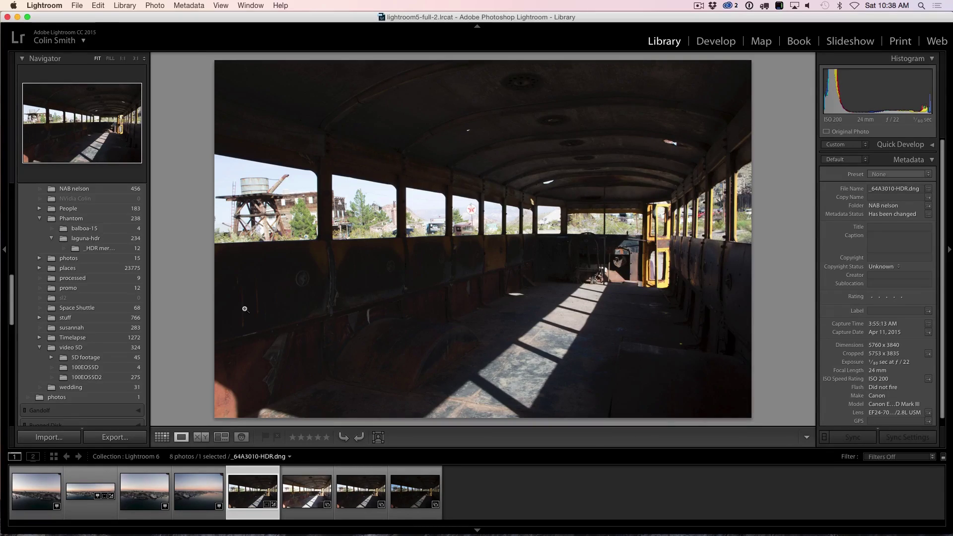
{"action": "left_click", "coordinate": [710, 41]}
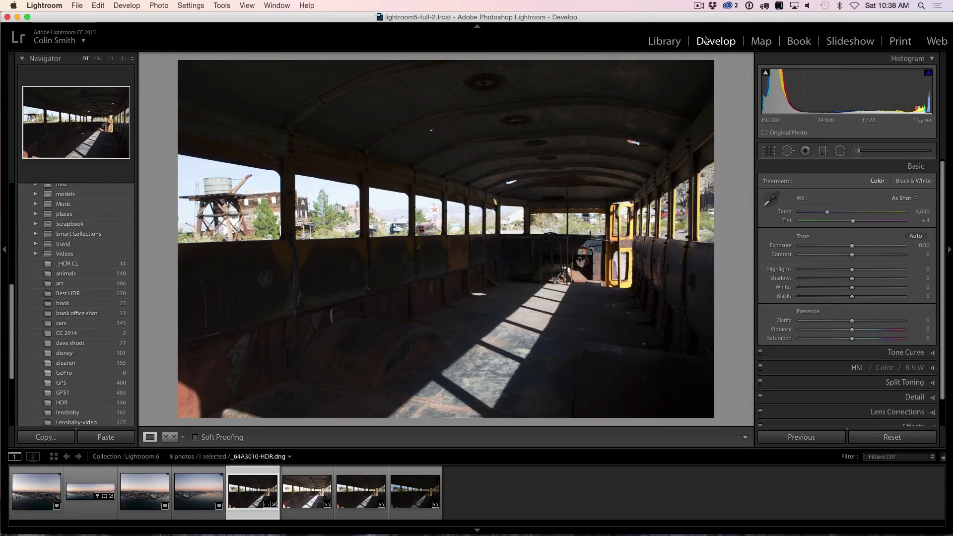
- On the original _64A3010.CR2, try exposure between −4.60 and +2.45, then reset it to 0
{"action": "left_click", "coordinate": [305, 491]}
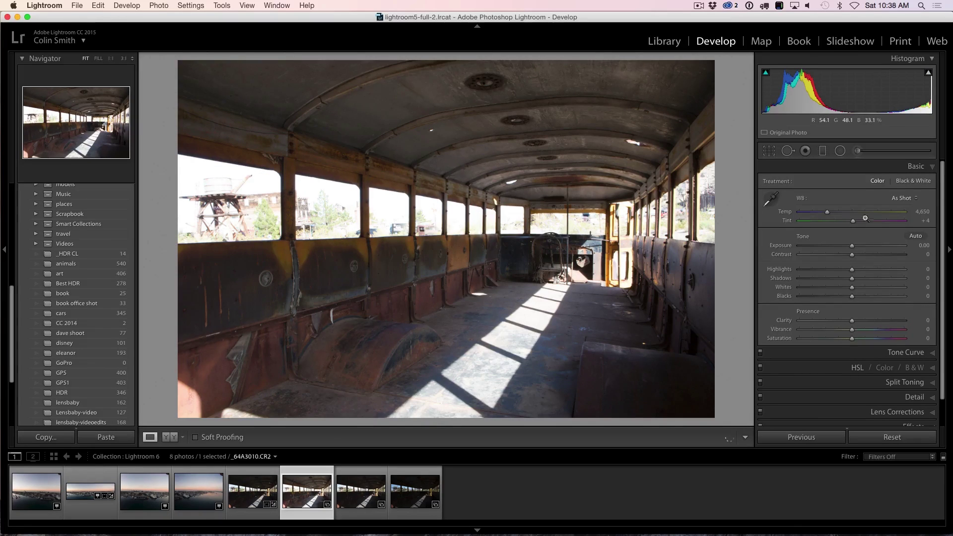
{"action": "left_click_drag", "start_coordinate": [852, 245], "coordinate": [810, 248]}
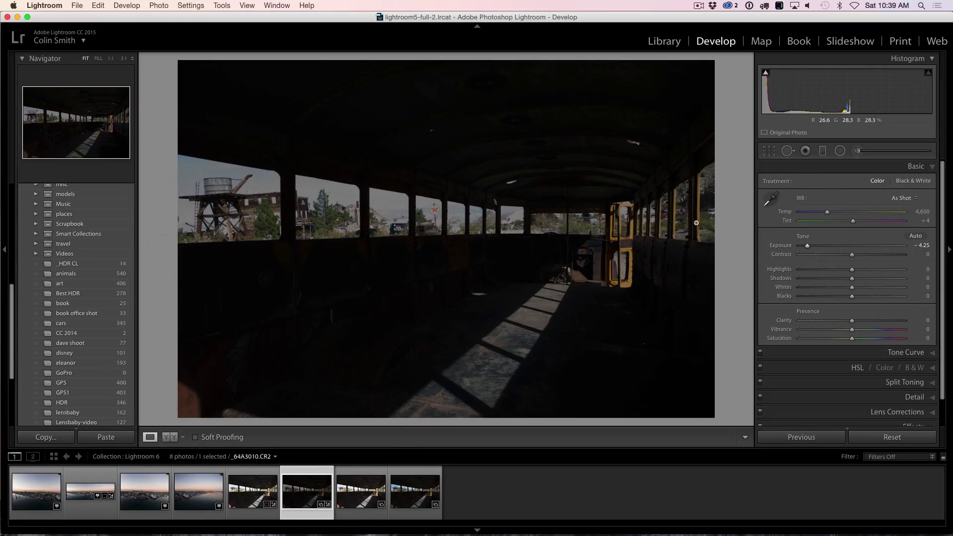
{"action": "left_click_drag", "start_coordinate": [810, 249], "coordinate": [870, 248]}
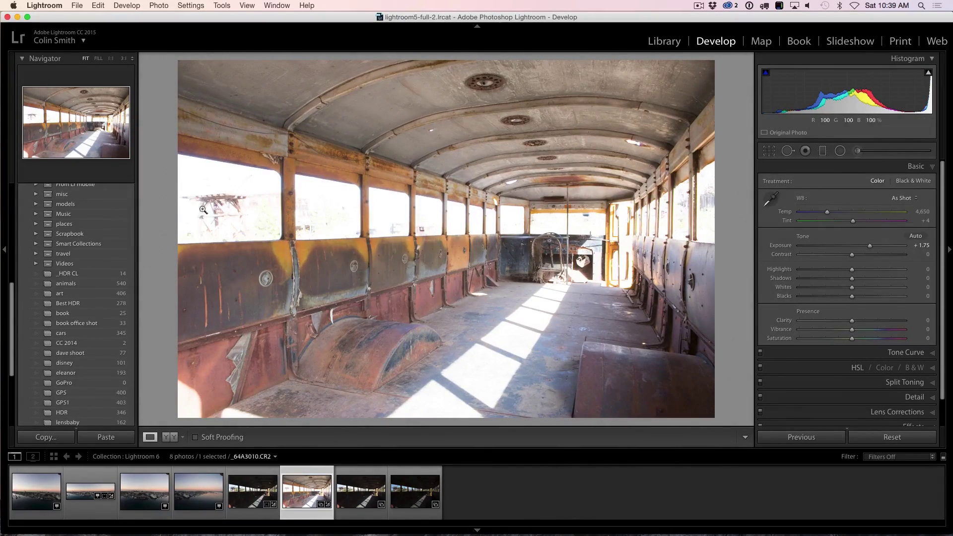
{"action": "left_click_drag", "start_coordinate": [871, 246], "coordinate": [870, 246]}
{"action": "double_click", "coordinate": [870, 246]}
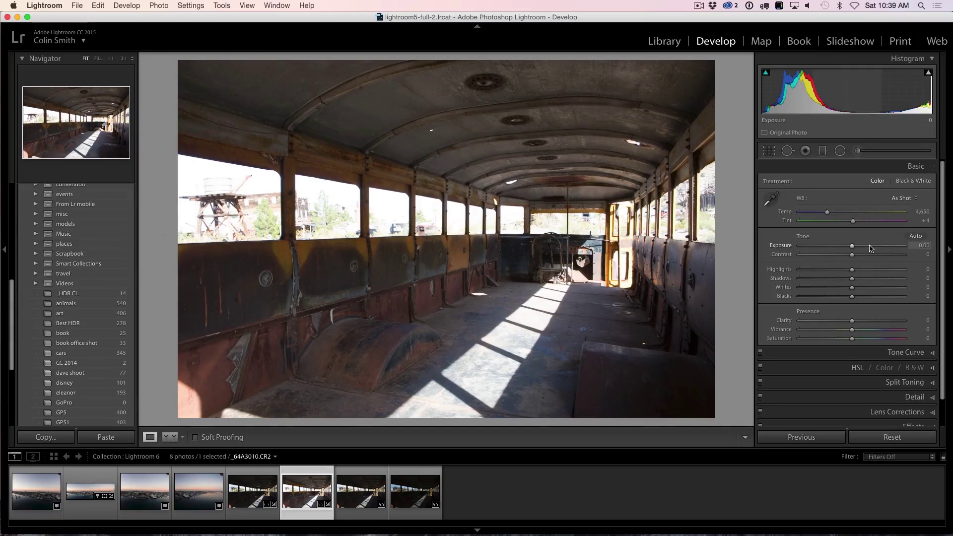
- On the merged HDR DNG, darken exposure to check highlight detail, then reset it to 0.00
{"action": "left_click", "coordinate": [261, 491]}
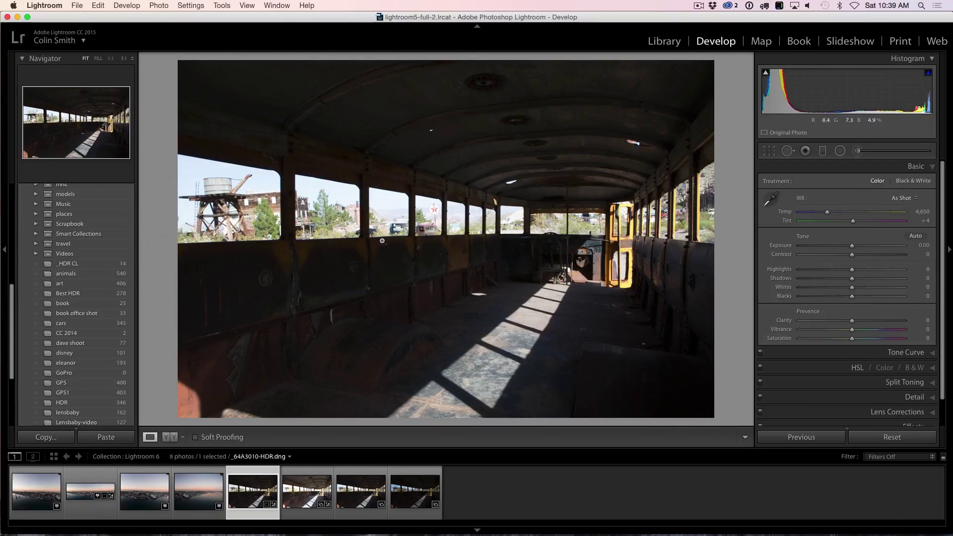
{"action": "mouse_move", "coordinate": [851, 247]}
{"action": "left_mouse_down"}
{"action": "mouse_move", "coordinate": [827, 246]}
{"action": "mouse_move", "coordinate": [889, 247]}
{"action": "mouse_move", "coordinate": [815, 250]}
{"action": "mouse_move", "coordinate": [851, 248]}
{"action": "mouse_move", "coordinate": [834, 246]}
{"action": "left_mouse_up"}
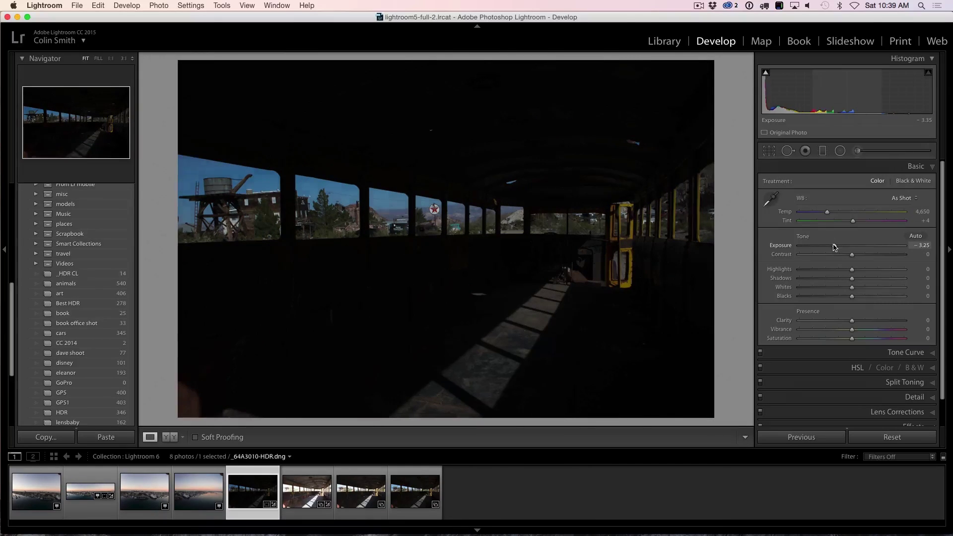
{"action": "double_click", "coordinate": [833, 247]}
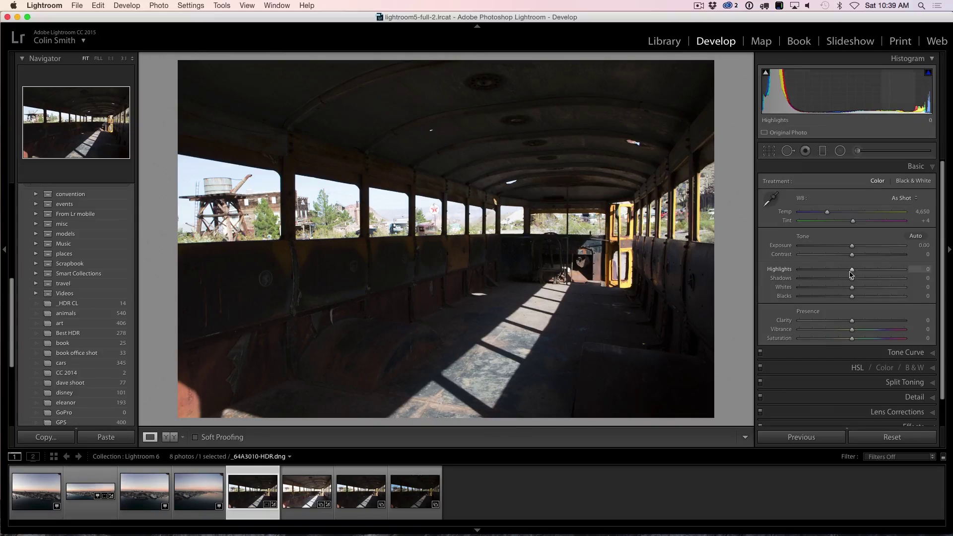
- Tone the HDR: Highlights −80, Shadows +94, Exposure +0.80, Whites +31, Blacks −33, Clarity +19
{"action": "left_click_drag", "start_coordinate": [852, 271], "coordinate": [904, 278]}
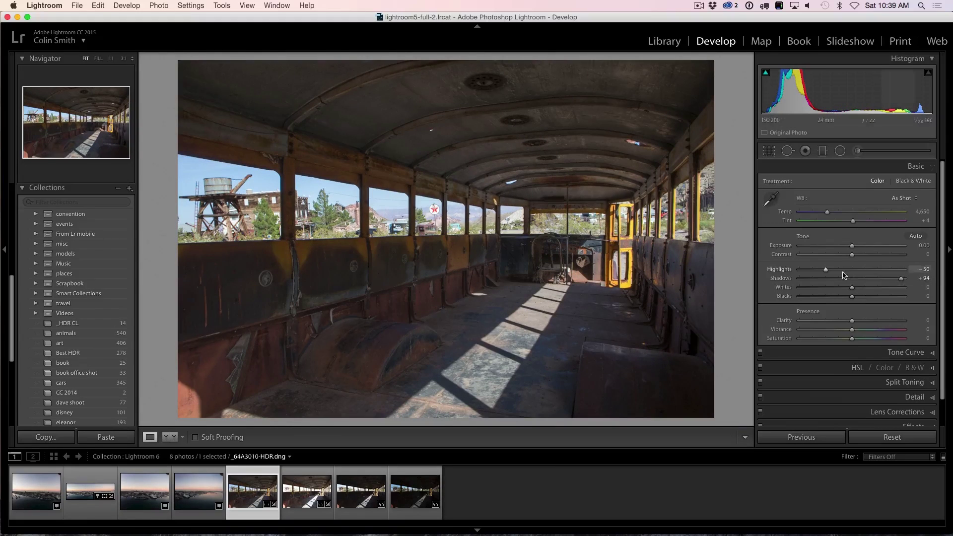
{"action": "left_click_drag", "start_coordinate": [852, 246], "coordinate": [811, 272]}
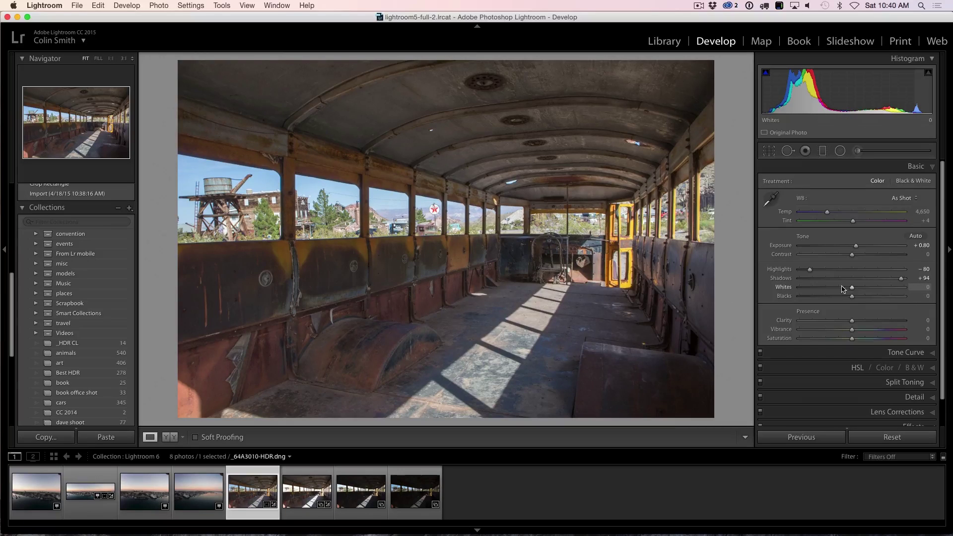
{"action": "left_click_drag", "start_coordinate": [853, 289], "coordinate": [869, 289]}
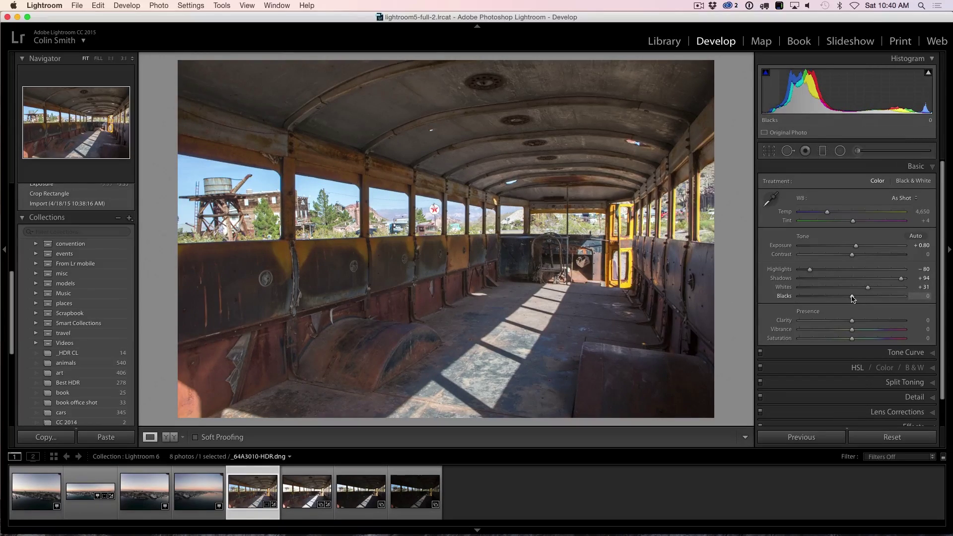
{"action": "left_click_drag", "start_coordinate": [852, 297], "coordinate": [836, 302]}
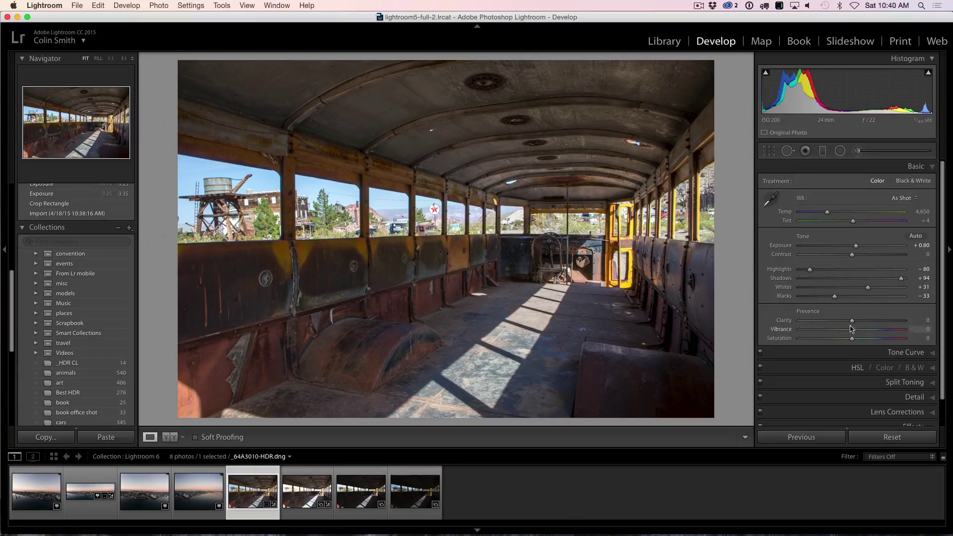
{"action": "mouse_move", "coordinate": [852, 320]}
{"action": "left_mouse_down"}
{"action": "mouse_move", "coordinate": [895, 322]}
{"action": "mouse_move", "coordinate": [855, 326]}
{"action": "mouse_move", "coordinate": [863, 324]}
{"action": "left_mouse_up"}
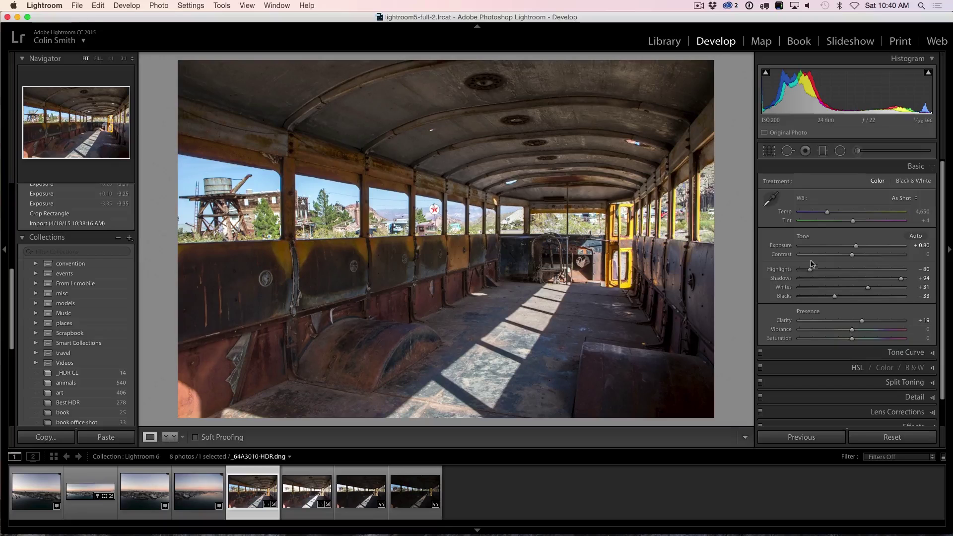
{"action": "left_click", "coordinate": [774, 201]}
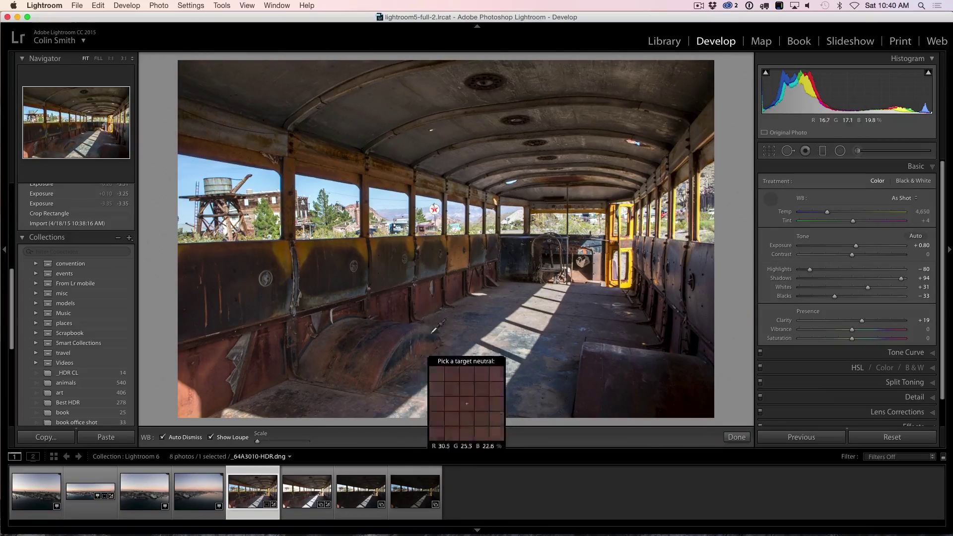
- Set white balance by sampling neutral spots, ending on the grey ceiling, then fine-tune Temp to 4,275 (Tint −3)
{"action": "left_click", "coordinate": [296, 281]}
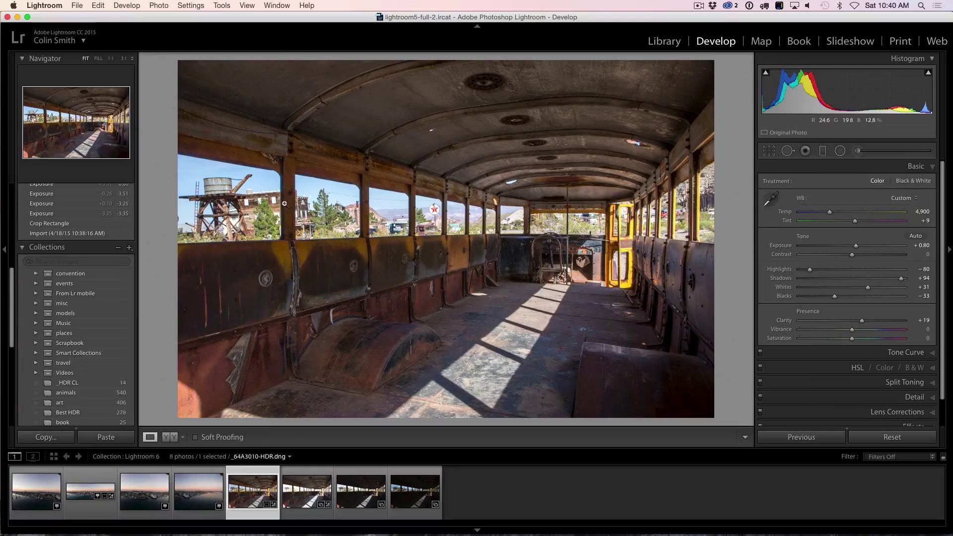
{"action": "left_click", "coordinate": [772, 200]}
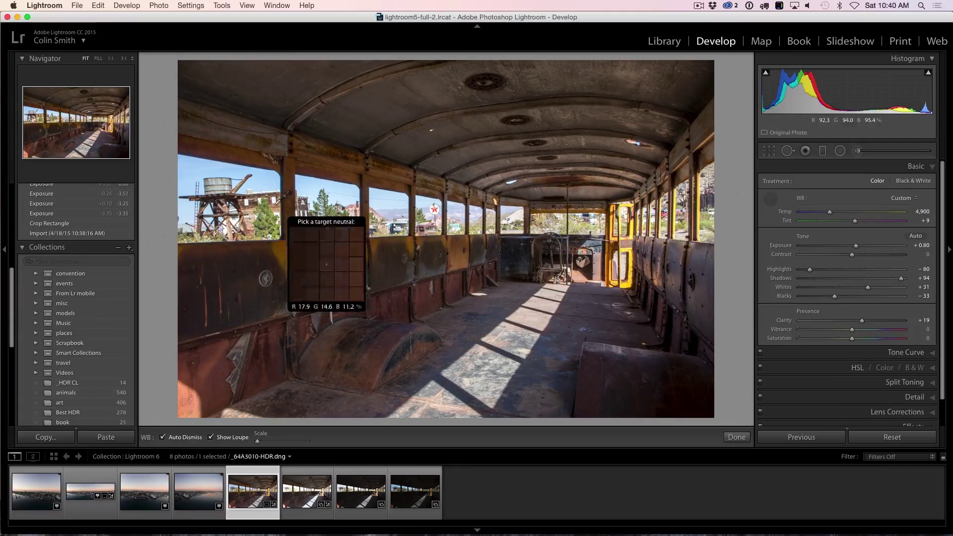
{"action": "left_click", "coordinate": [221, 188]}
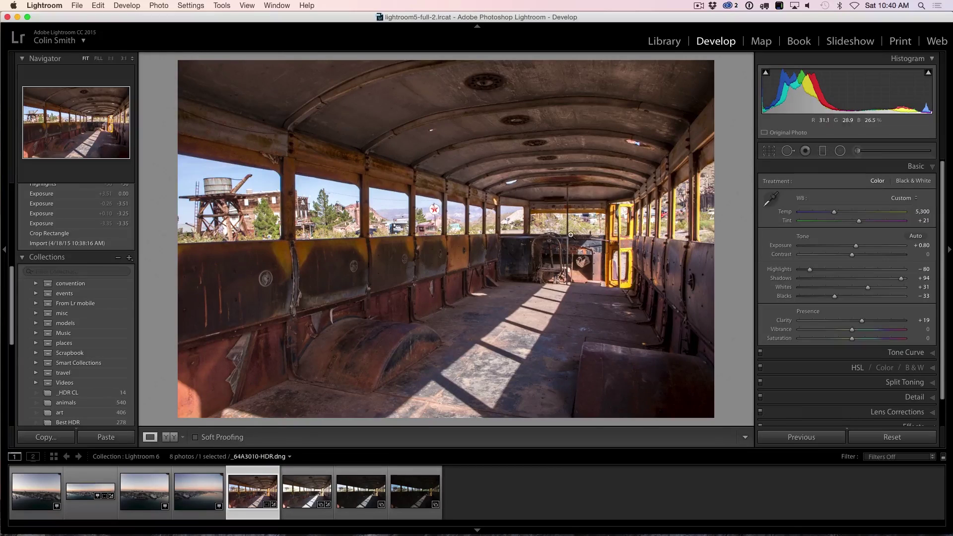
{"action": "left_click", "coordinate": [773, 200]}
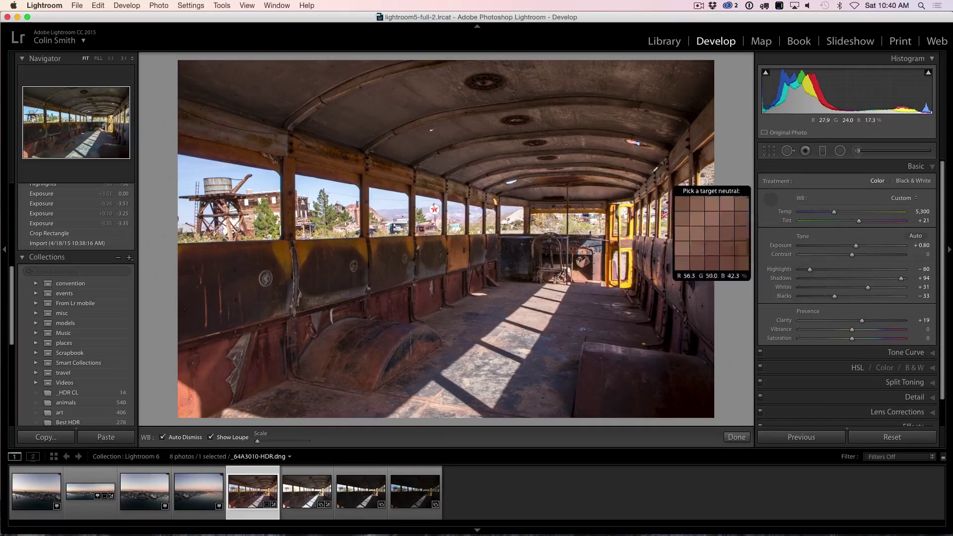
{"action": "left_click", "coordinate": [477, 153]}
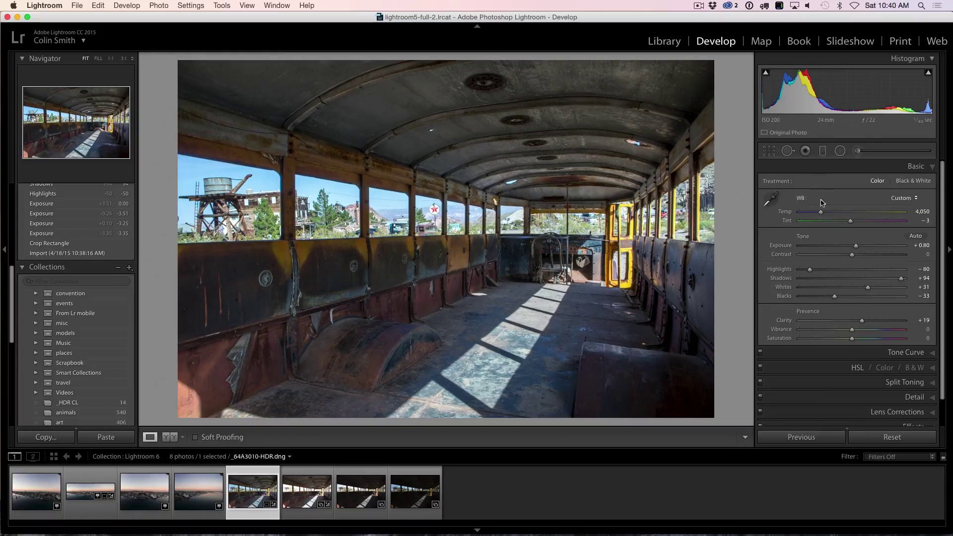
{"action": "left_click_drag", "start_coordinate": [823, 213], "coordinate": [820, 214]}
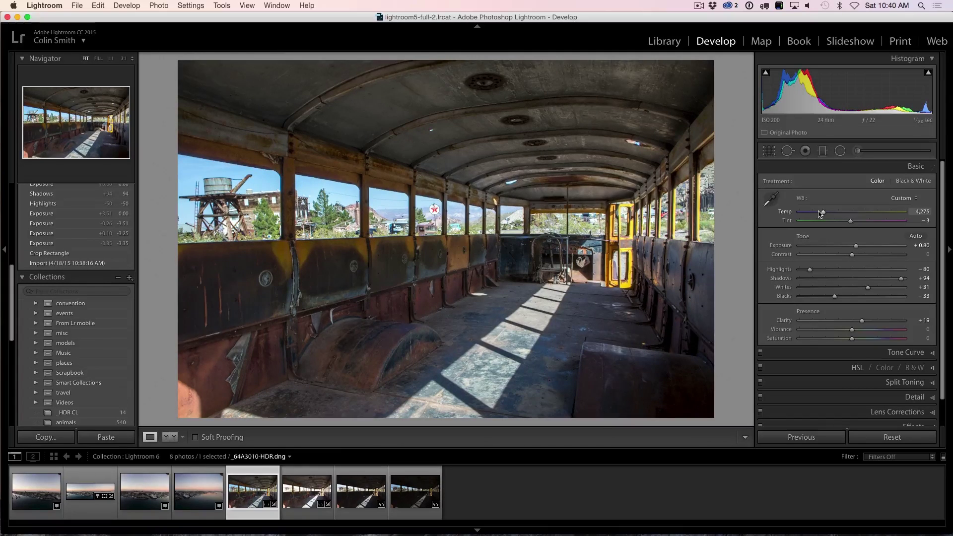